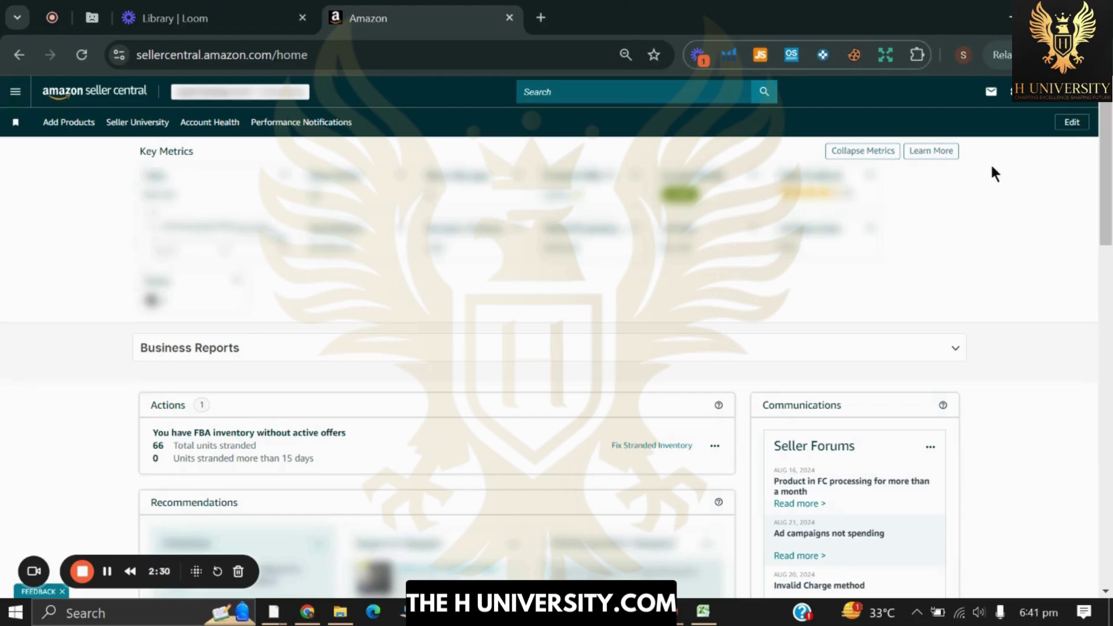
Open the Fulfillment by Amazon settings of the seller account
left_click(1011, 91)
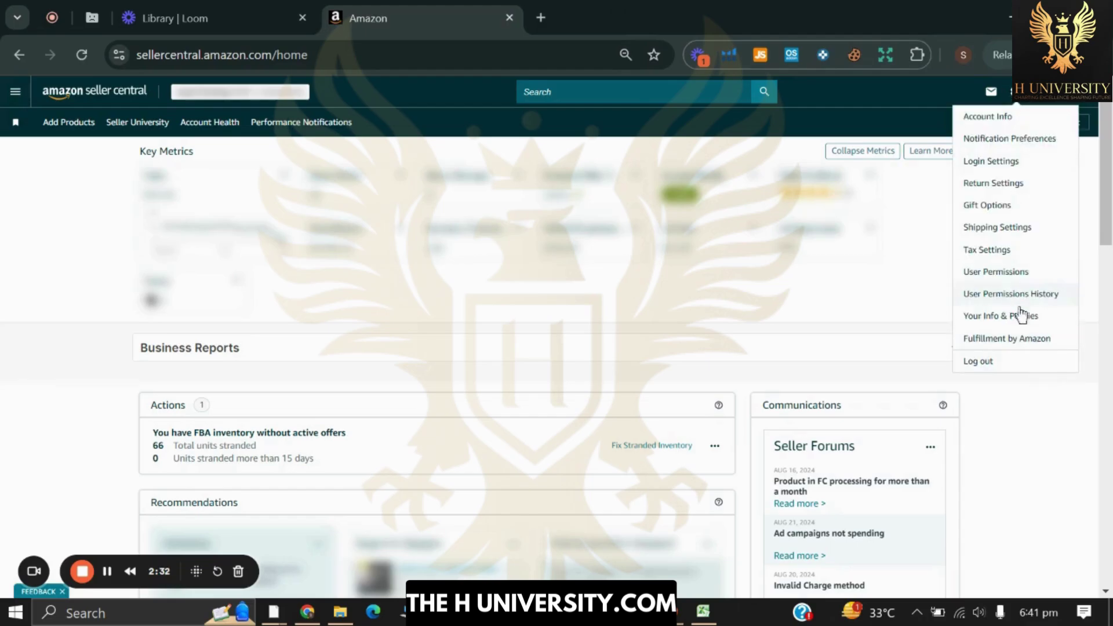
left_click(1021, 336)
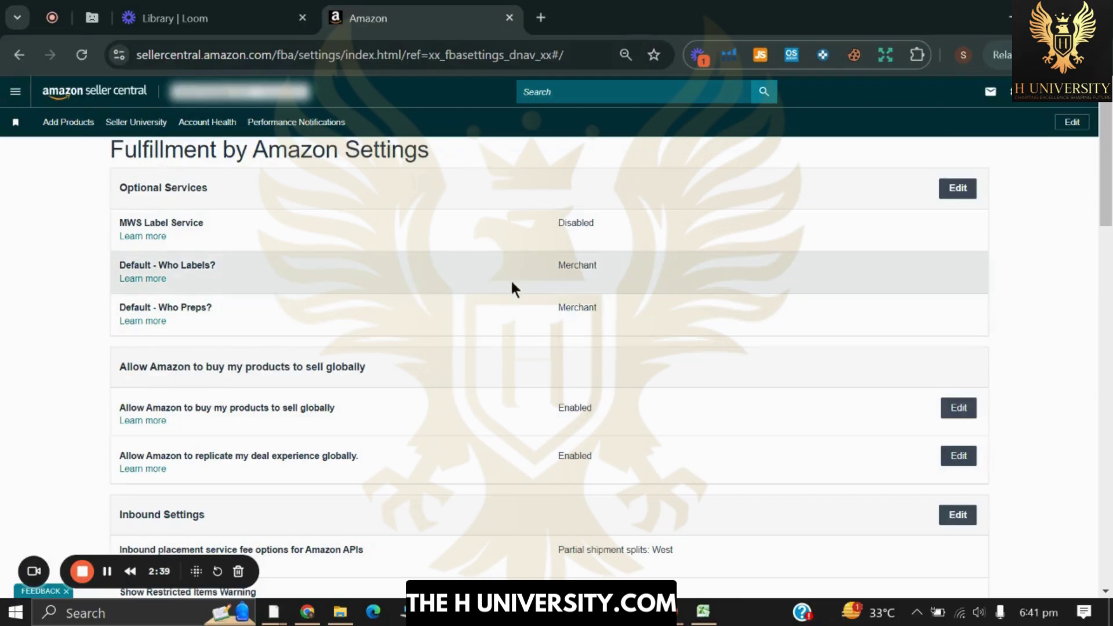
Review the Fulfillment by Amazon settings, from optional services and inbound settings to the returns, automated unfulfillable and automated fulfillable sections
scroll(493, 353, "down", 1)
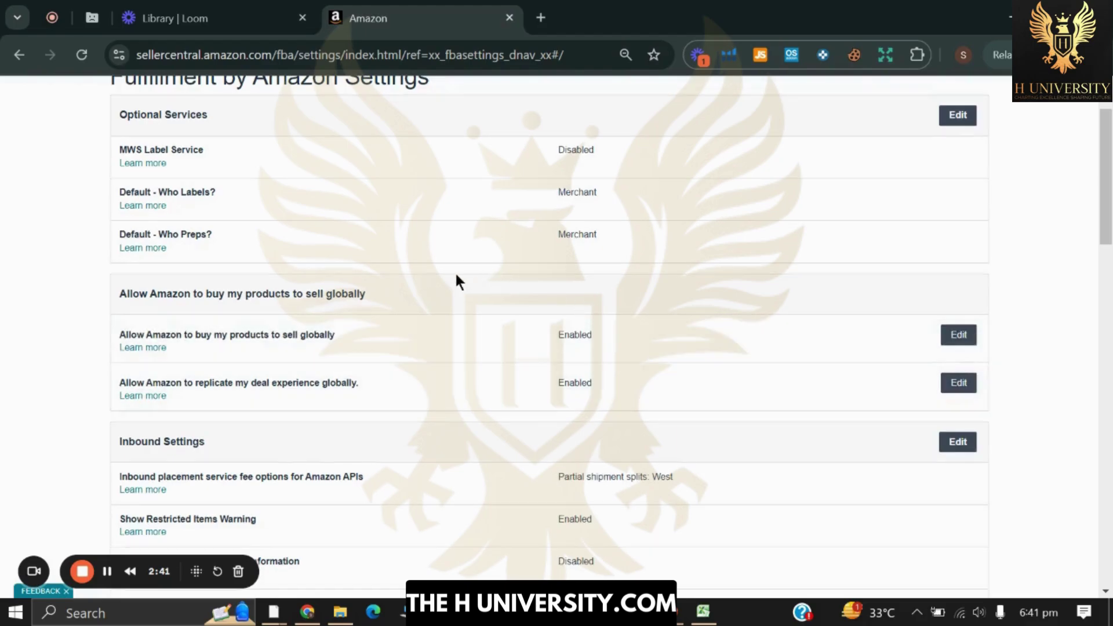
scroll(456, 277, "down", 1)
scroll(603, 313, "down", 1)
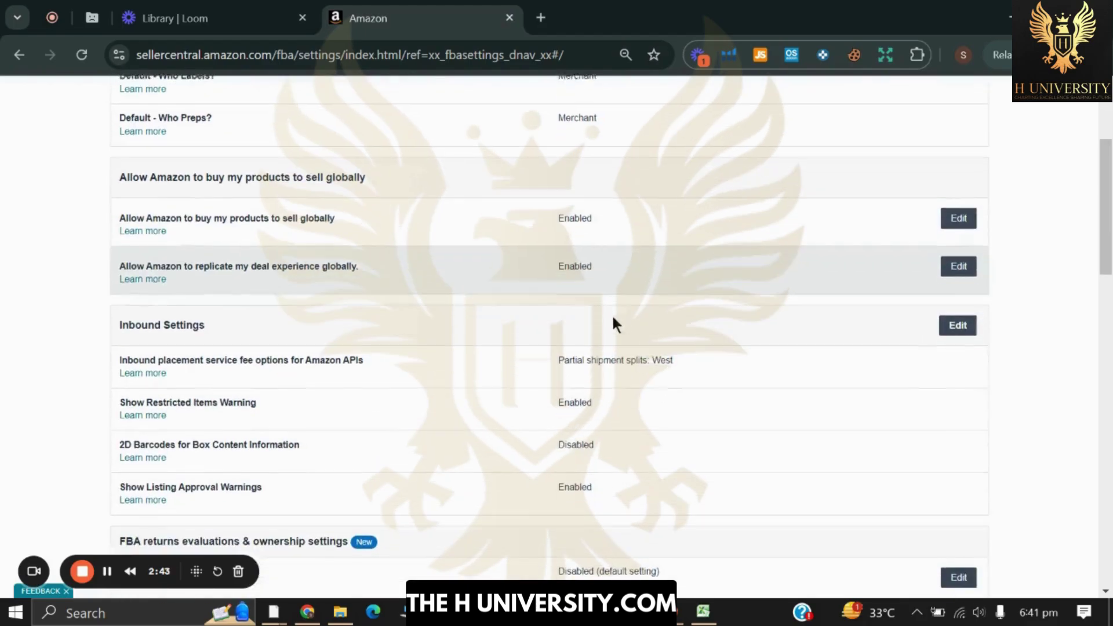
scroll(452, 315, "down", 1)
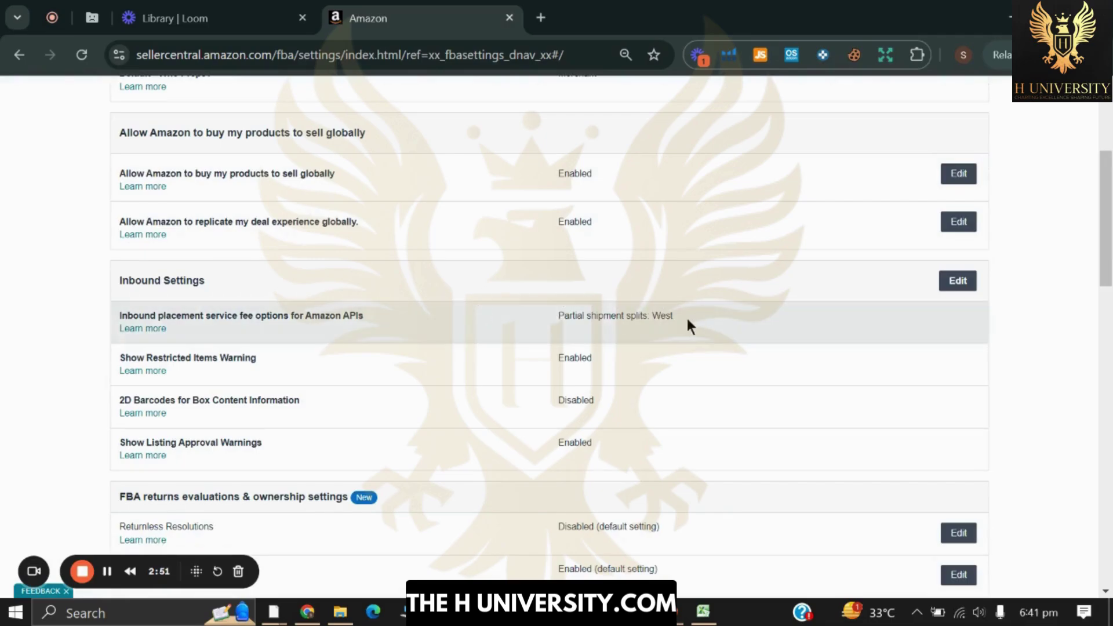
scroll(927, 363, "down", 1)
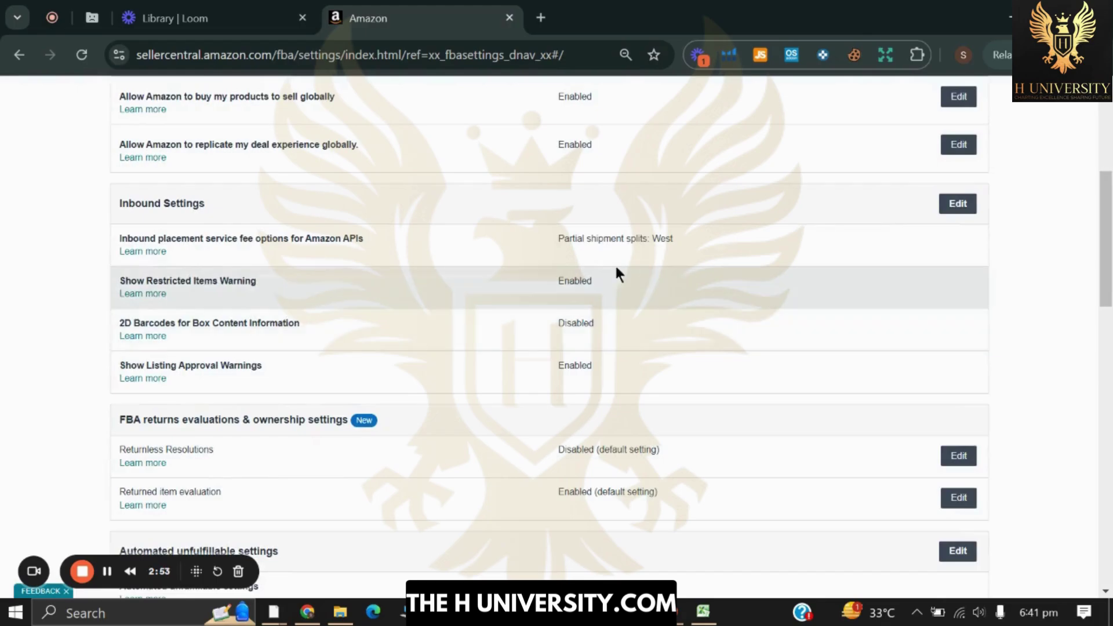
scroll(617, 269, "down", 1)
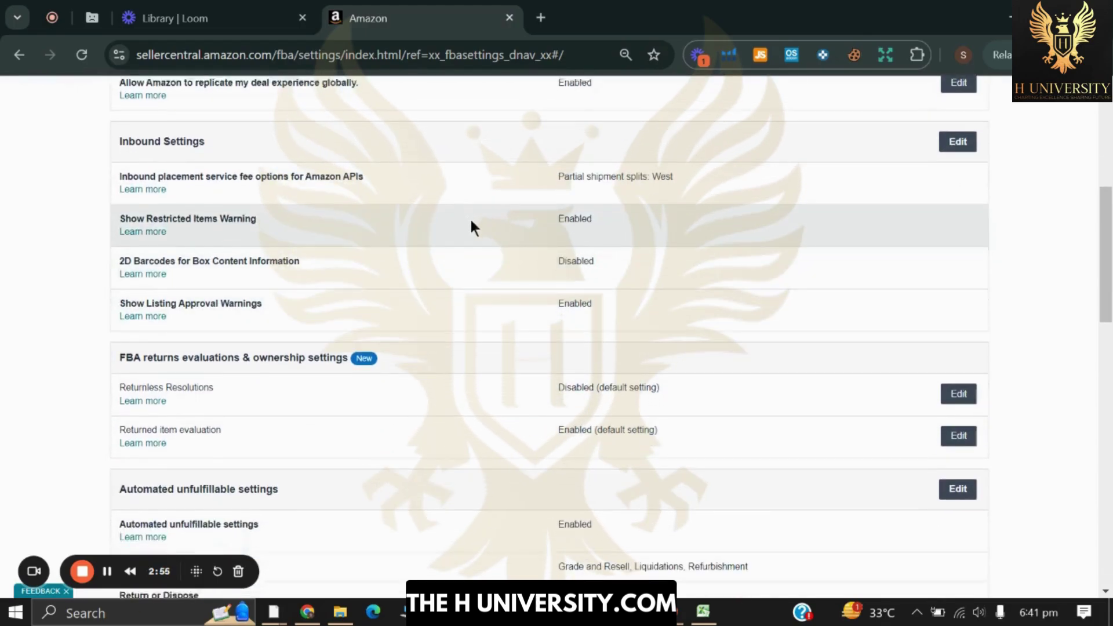
scroll(471, 228, "down", 1)
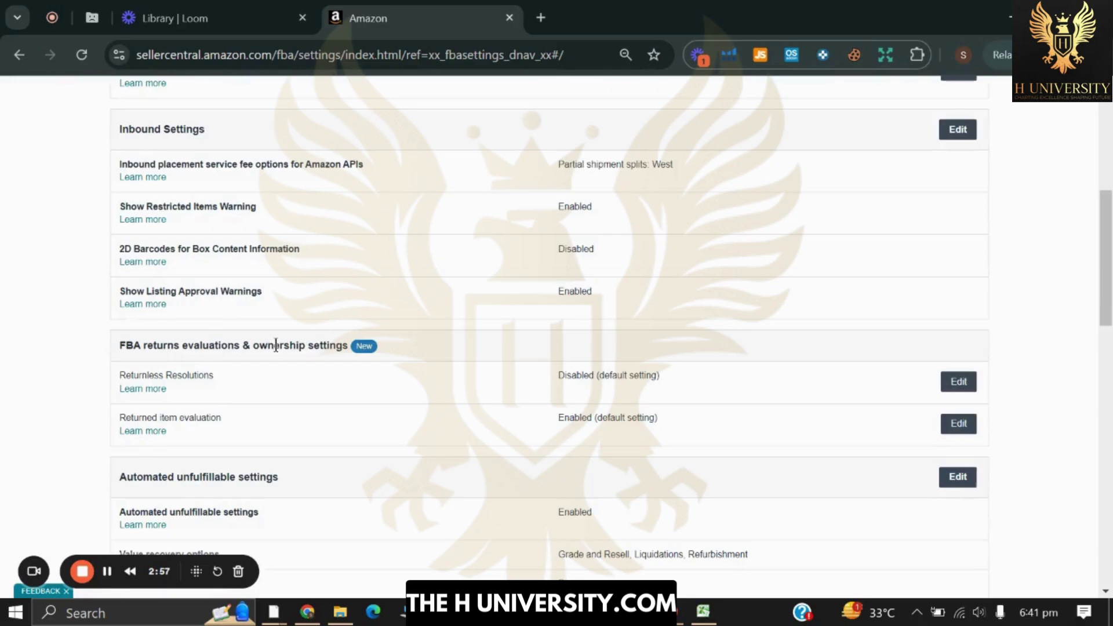
scroll(529, 318, "down", 1)
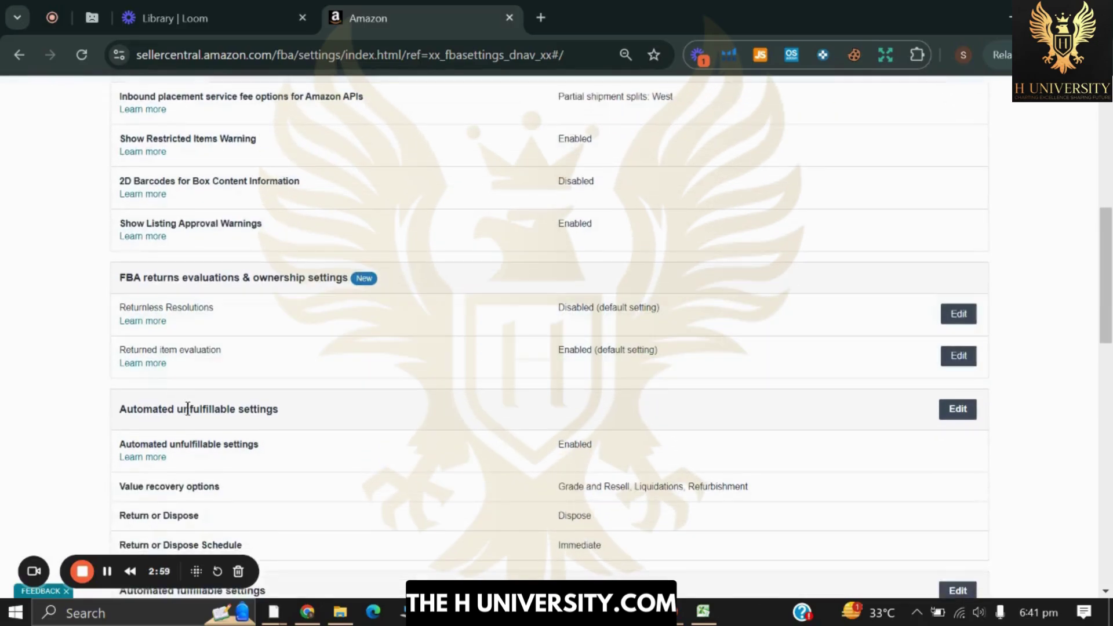
scroll(318, 401, "down", 1)
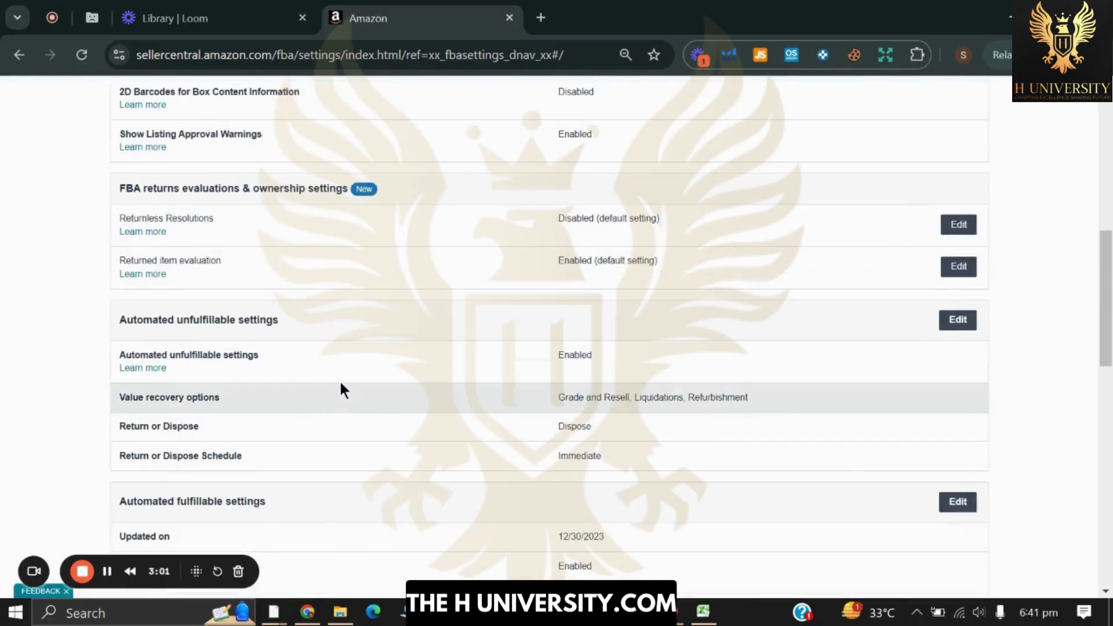
scroll(343, 386, "down", 1)
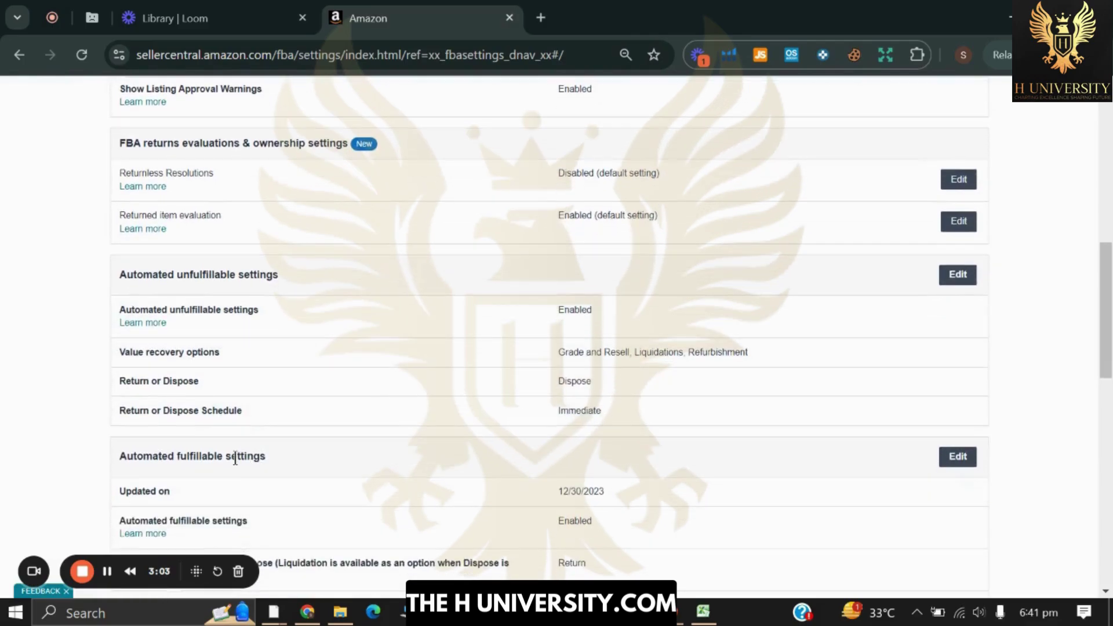
scroll(279, 430, "down", 1)
scroll(331, 404, "down", 1)
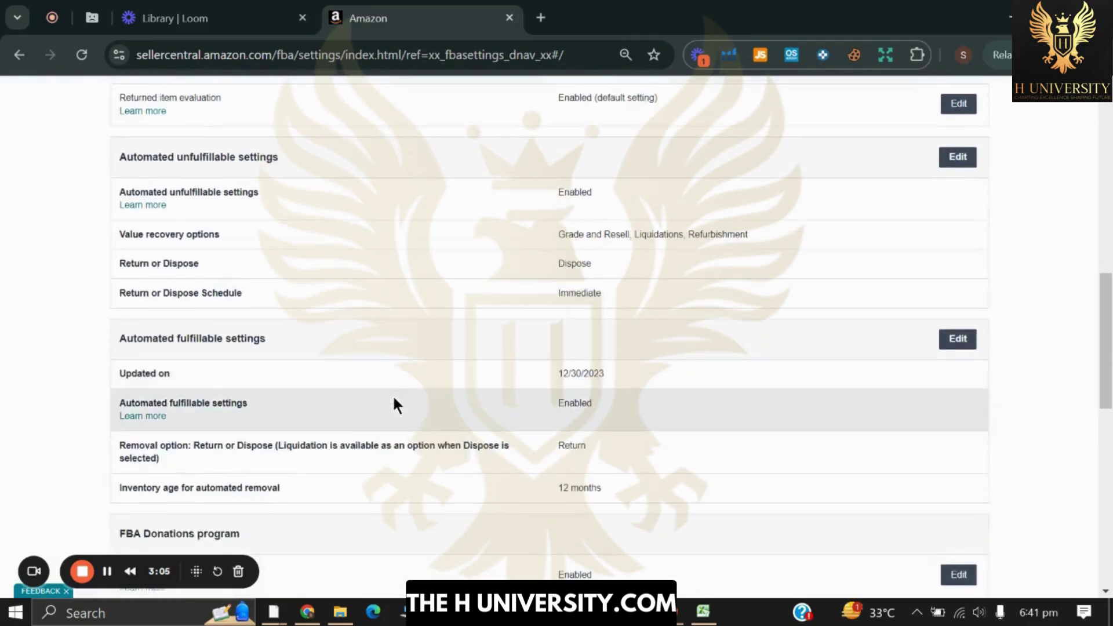
Open the Automated unfulfillable settings section for editing
scroll(392, 405, "up", 1)
scroll(352, 248, "up", 1)
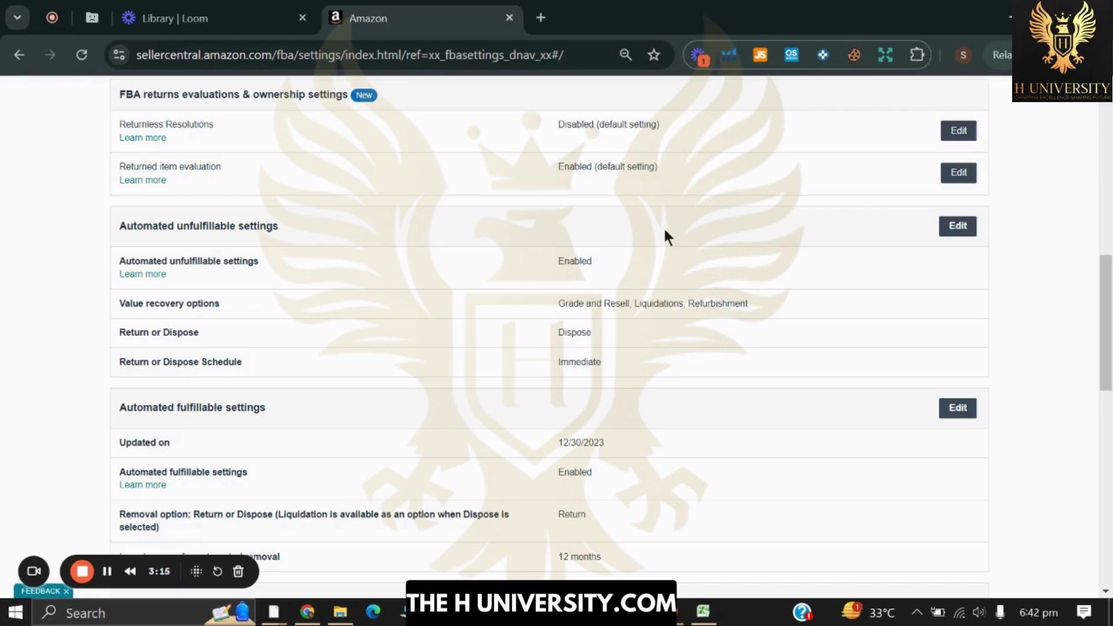
left_click(958, 232)
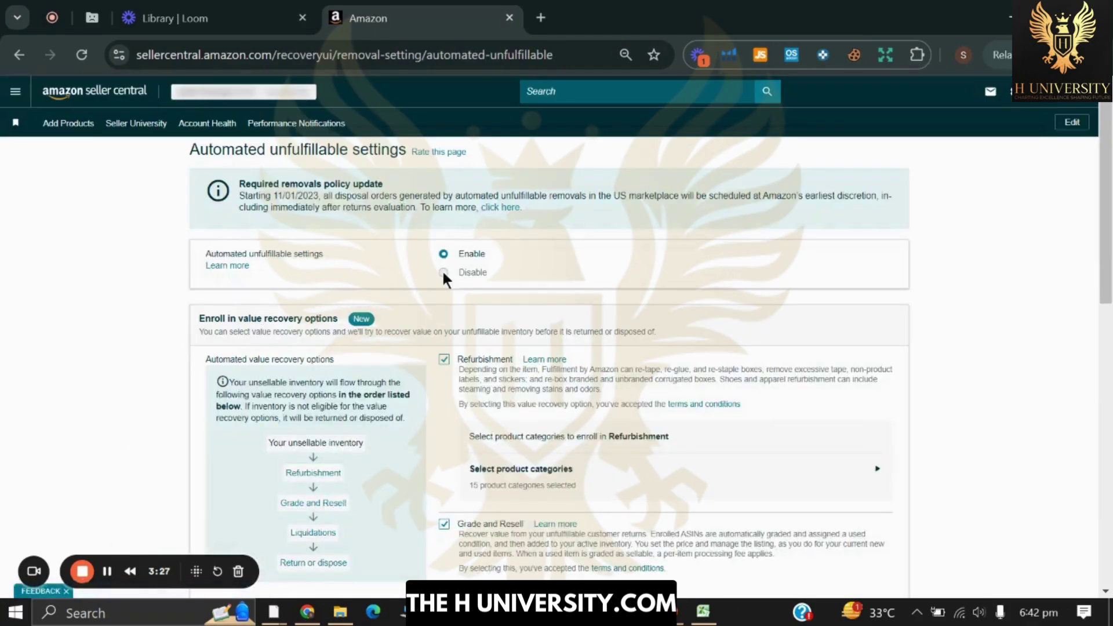
Examine the Refurbishment value recovery option, reading its description of repackaging, label removal and re-boxing services
scroll(603, 300, "down", 1)
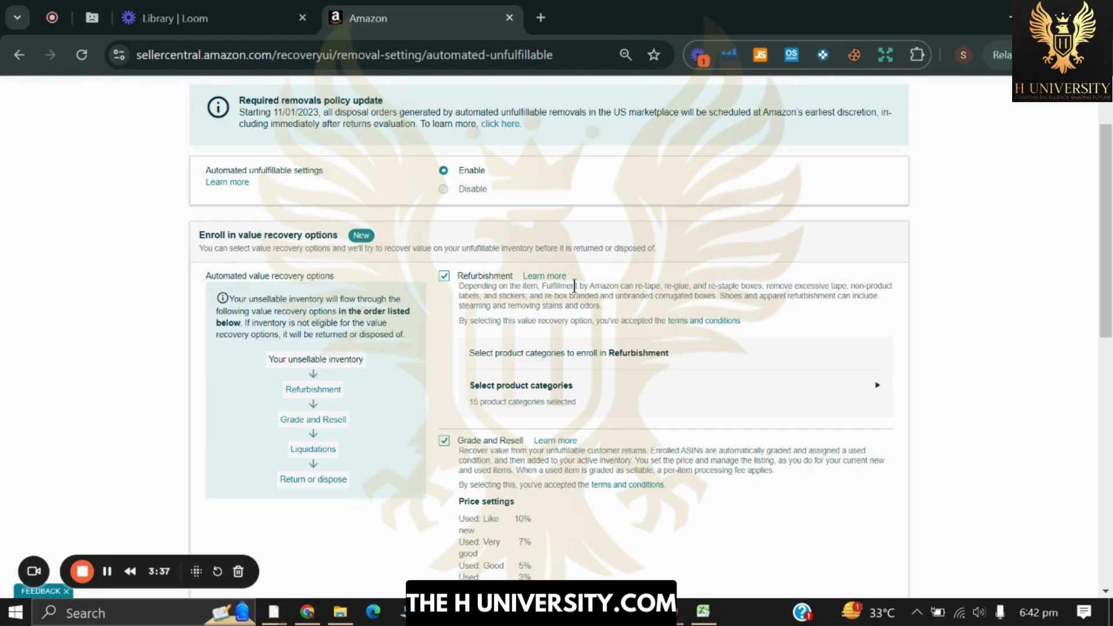
left_click_drag(633, 285, 678, 282)
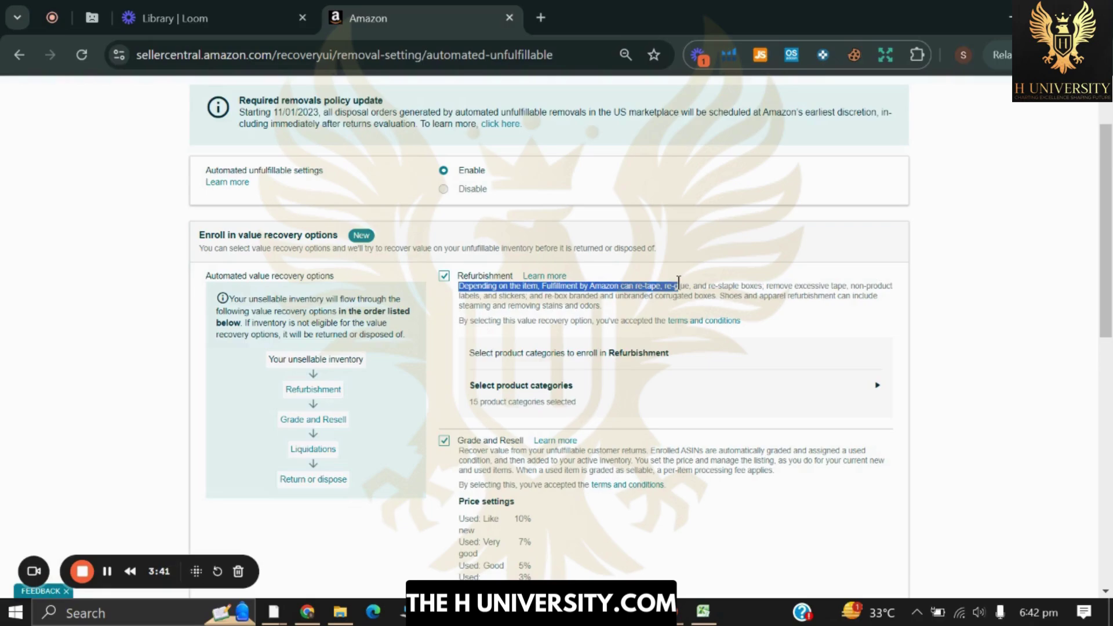
left_click(681, 284)
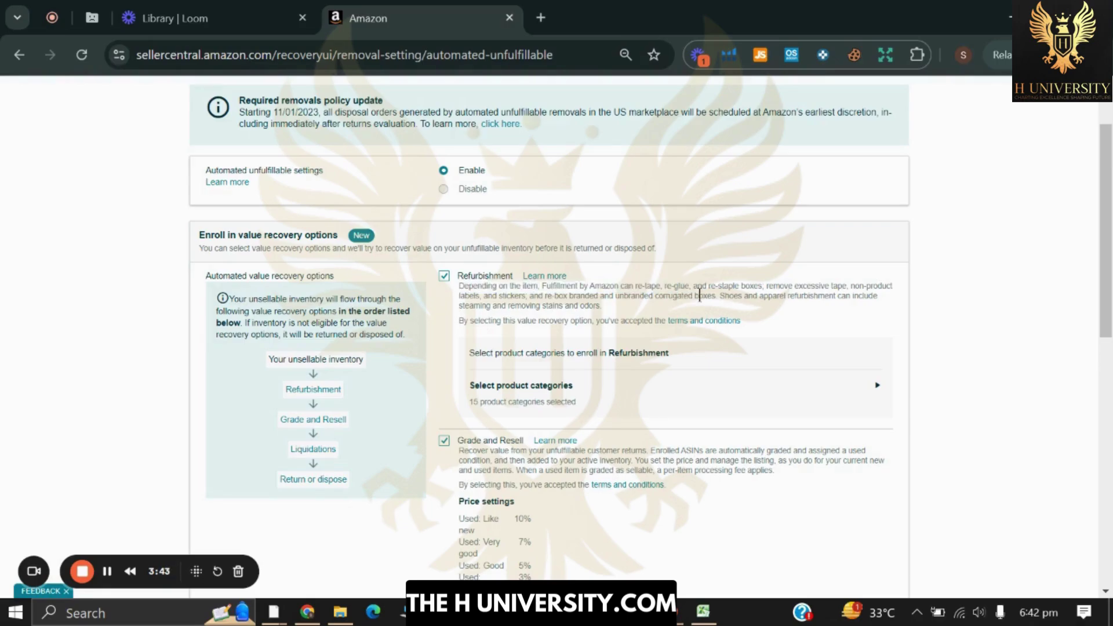
left_click_drag(719, 284, 747, 285)
left_click(748, 284)
left_click_drag(803, 288, 827, 286)
left_click_drag(462, 296, 480, 296)
left_click(517, 297)
left_click_drag(561, 295, 641, 297)
left_click(641, 297)
Review the Grade and Resell price settings, the Liquidations terms and the product exclusion options, comparing them with Refurbishment
scroll(635, 342, "down", 3)
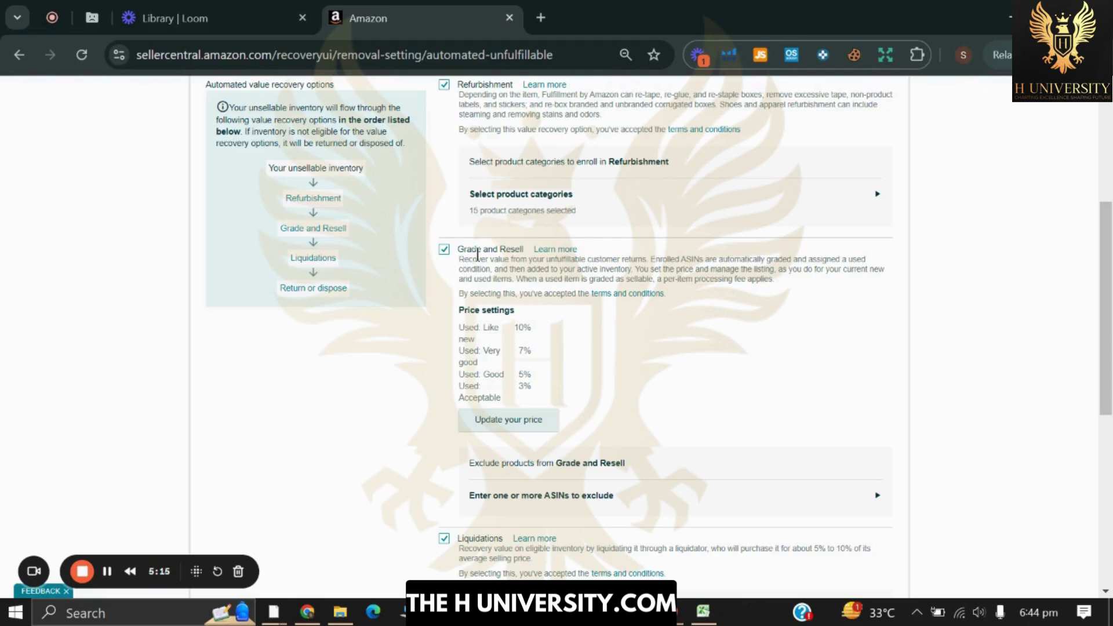
scroll(686, 366, "down", 2)
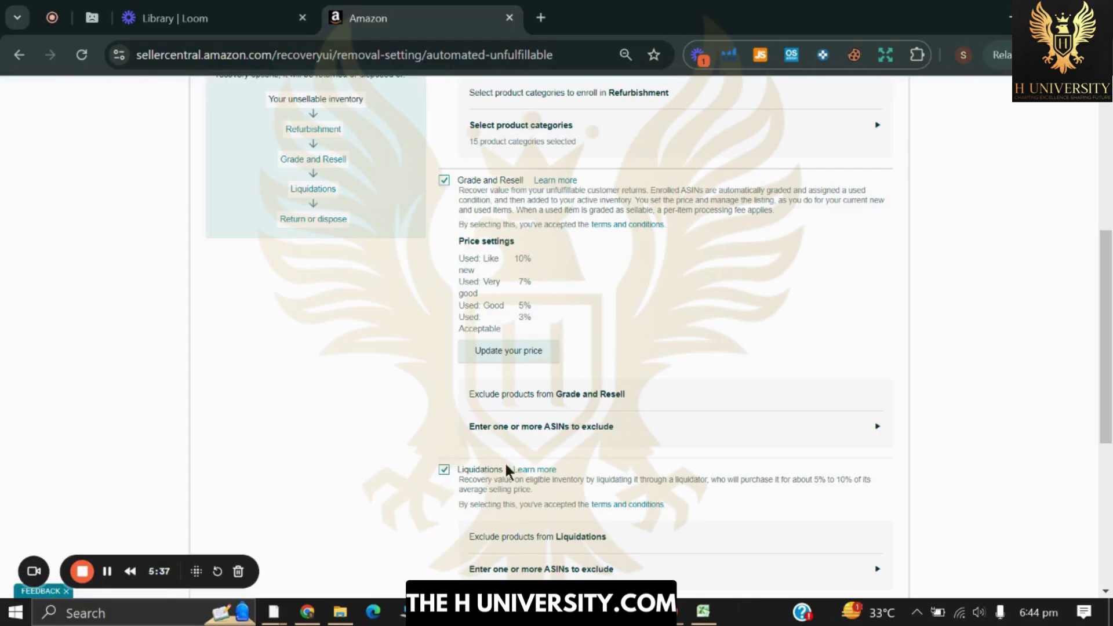
scroll(504, 469, "down", 2)
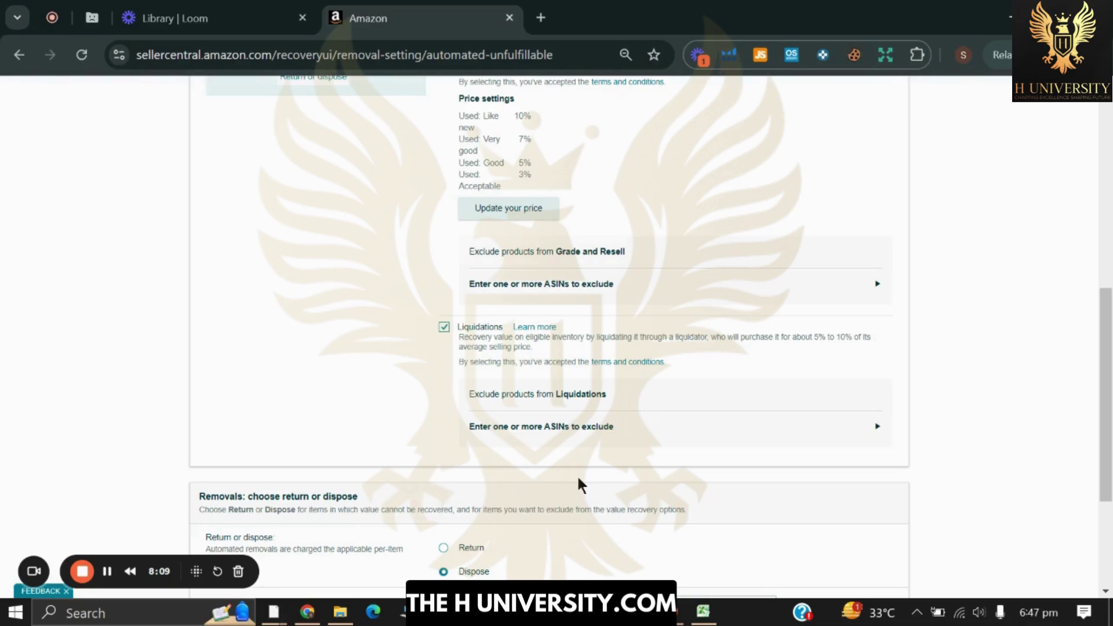
scroll(578, 479, "up", 1)
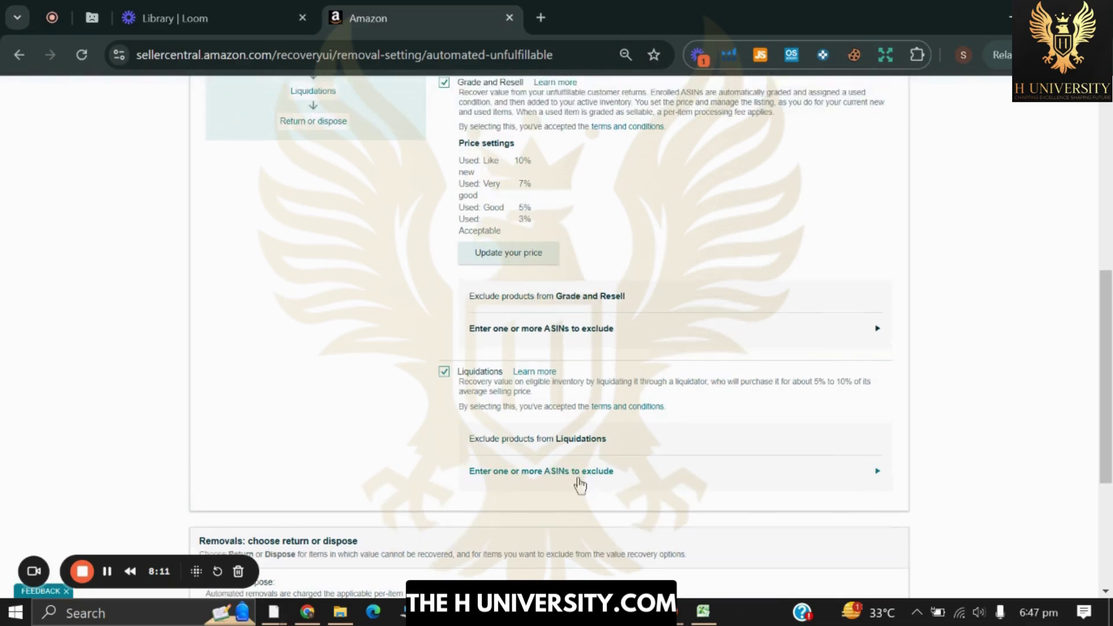
scroll(579, 485, "up", 3)
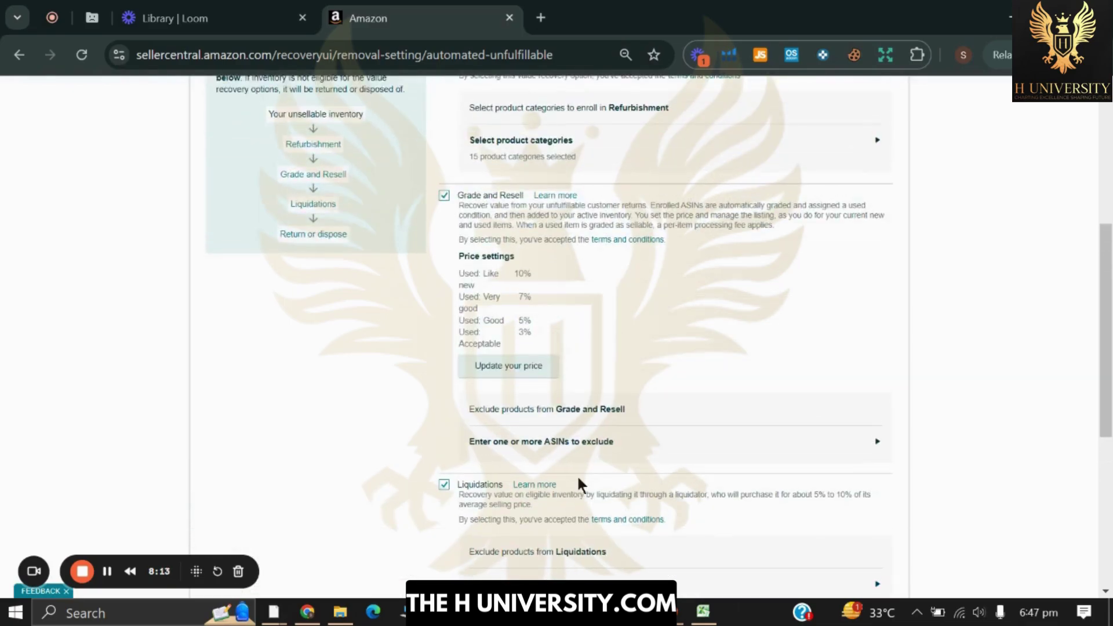
scroll(578, 480, "down", 1)
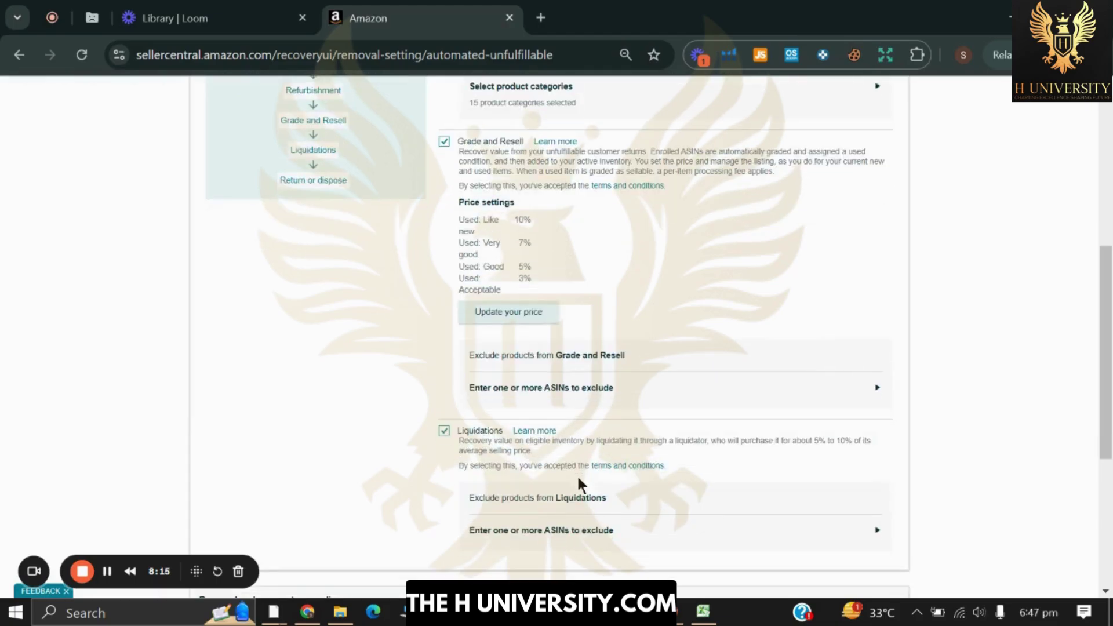
scroll(578, 479, "up", 1)
scroll(579, 480, "down", 2)
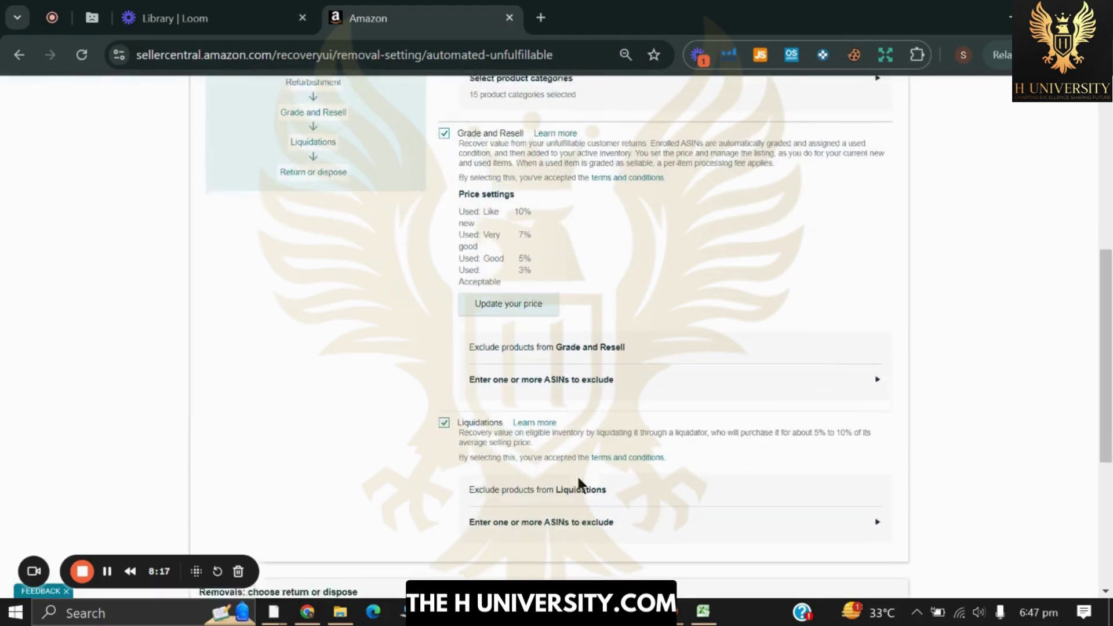
scroll(578, 479, "down", 1)
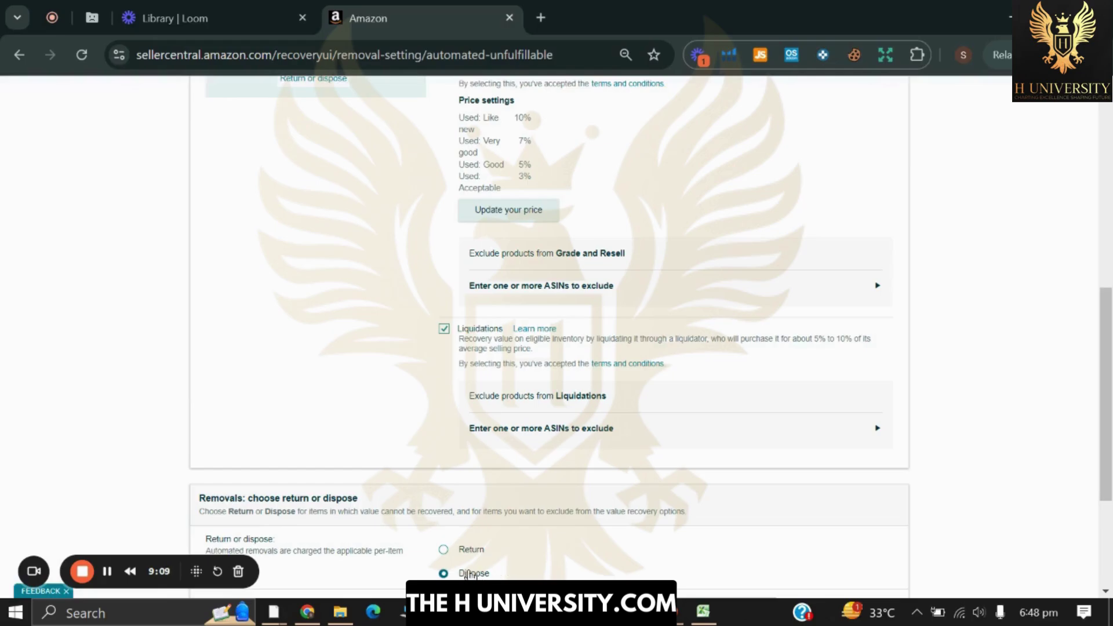
scroll(675, 148, "up", 3)
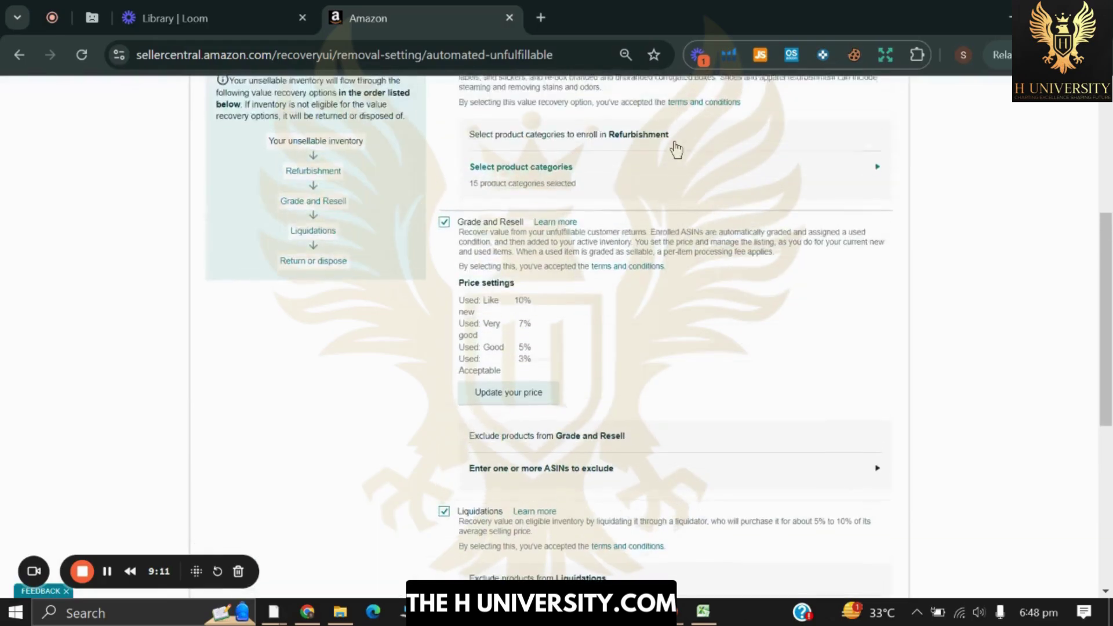
scroll(673, 138, "up", 1)
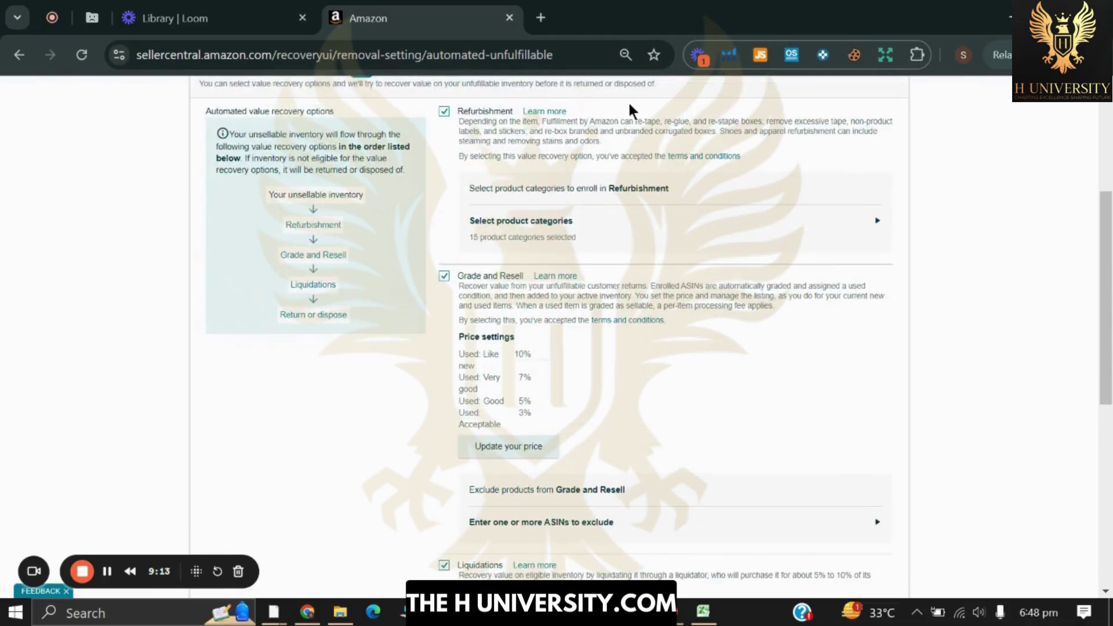
Choose Return instead of Dispose as the removal option for items whose value cannot be recovered
scroll(464, 342, "down", 2)
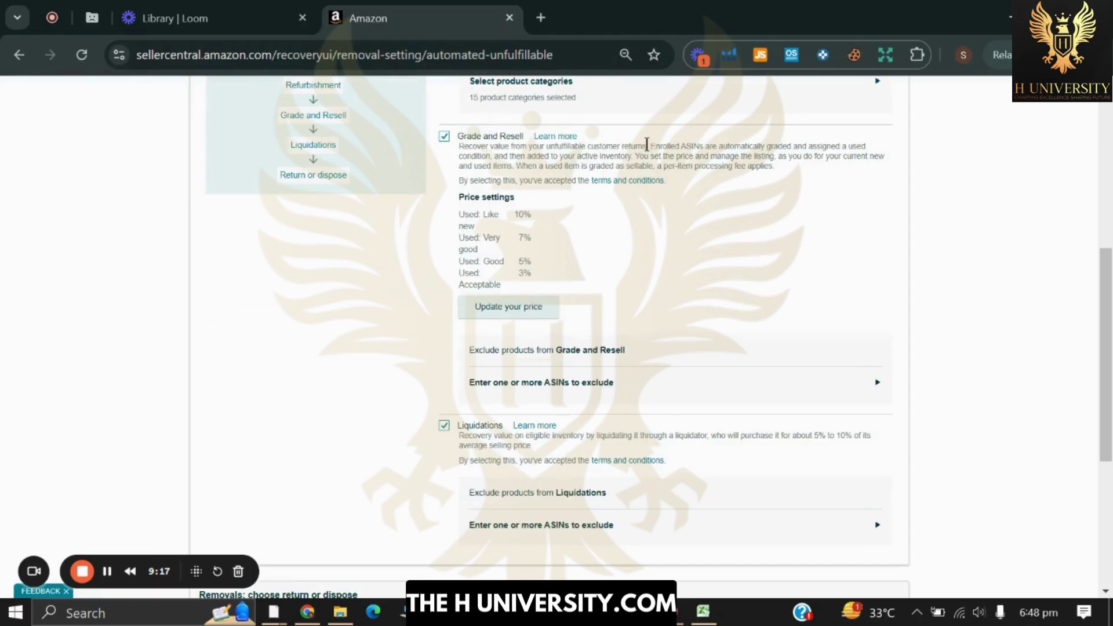
scroll(653, 246, "down", 1)
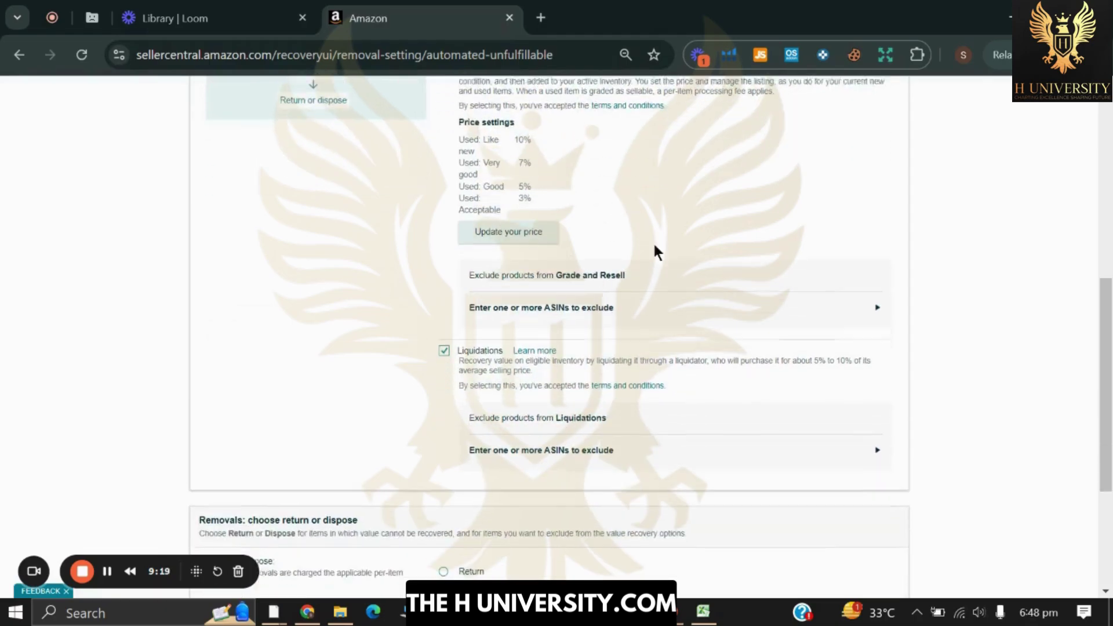
scroll(610, 375, "down", 1)
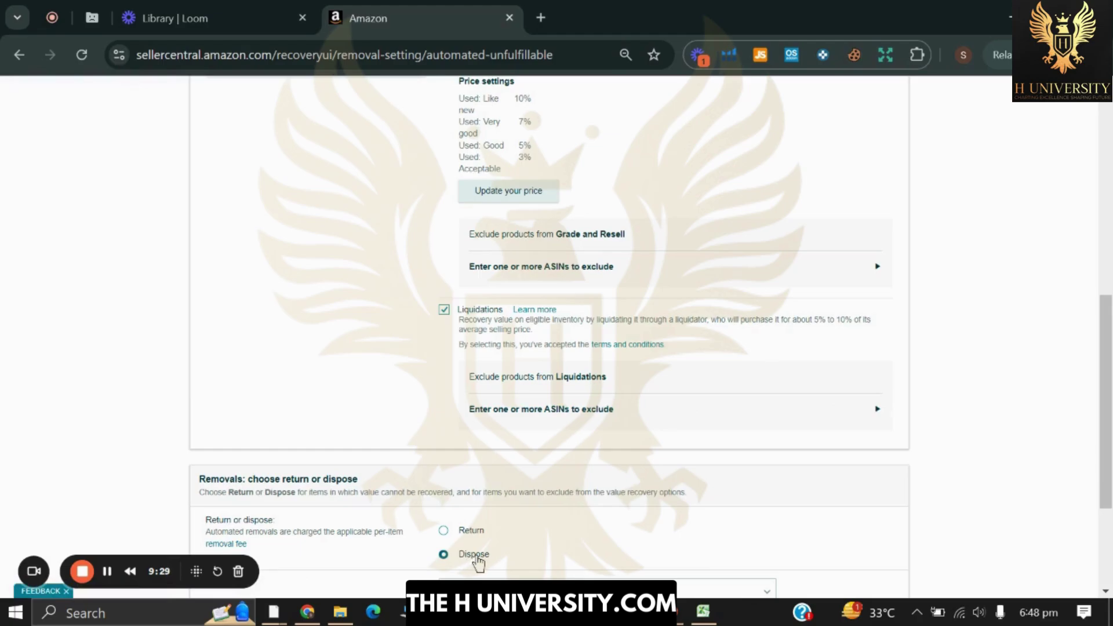
scroll(477, 560, "down", 1)
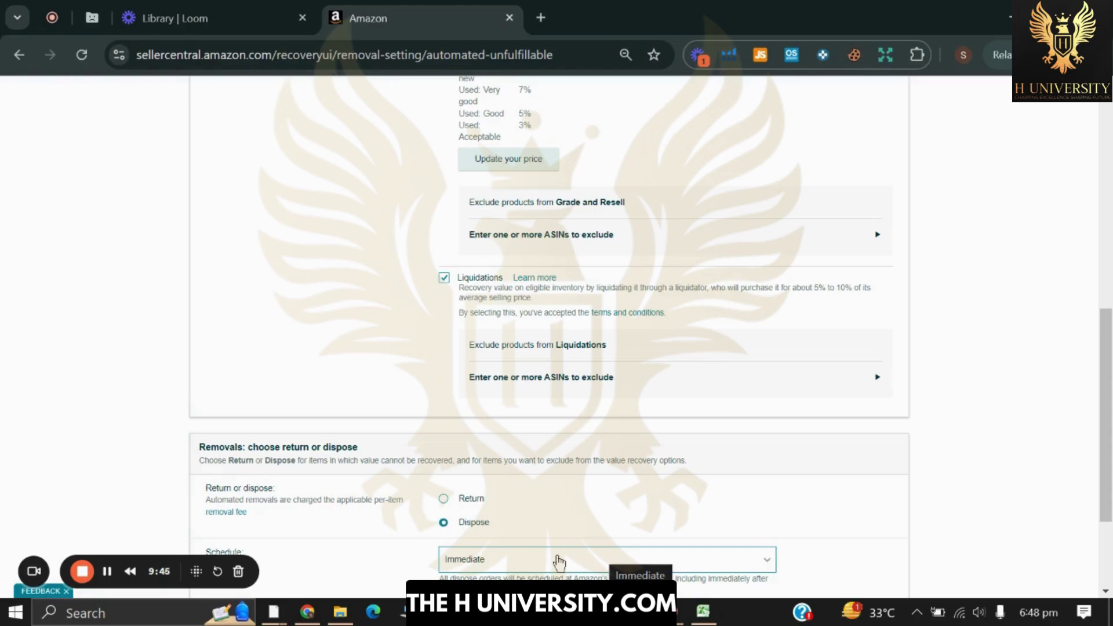
left_click(464, 506)
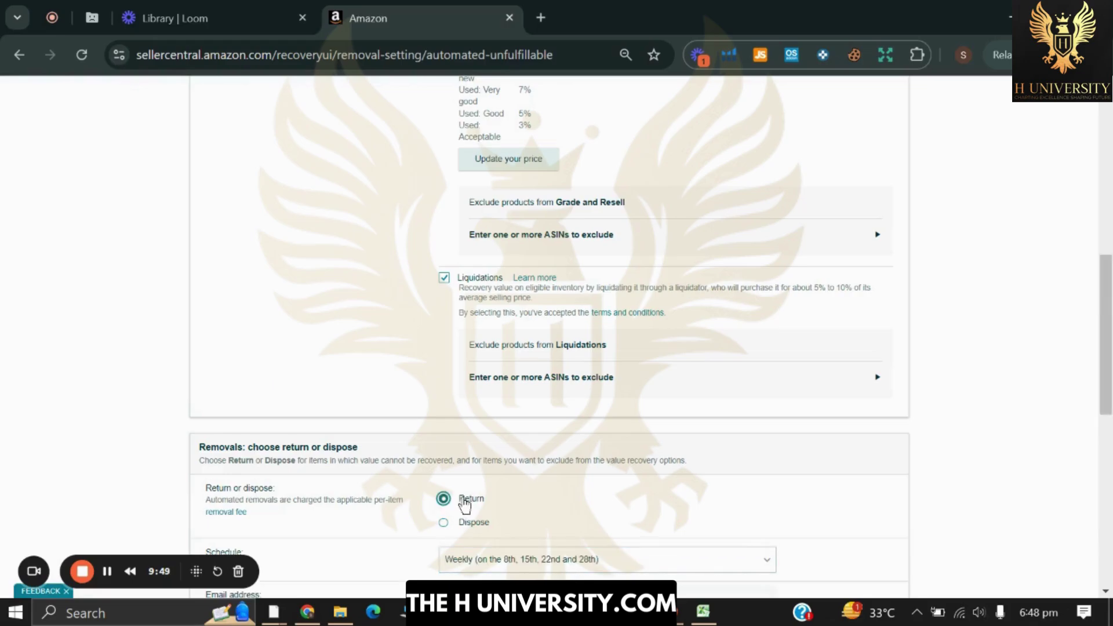